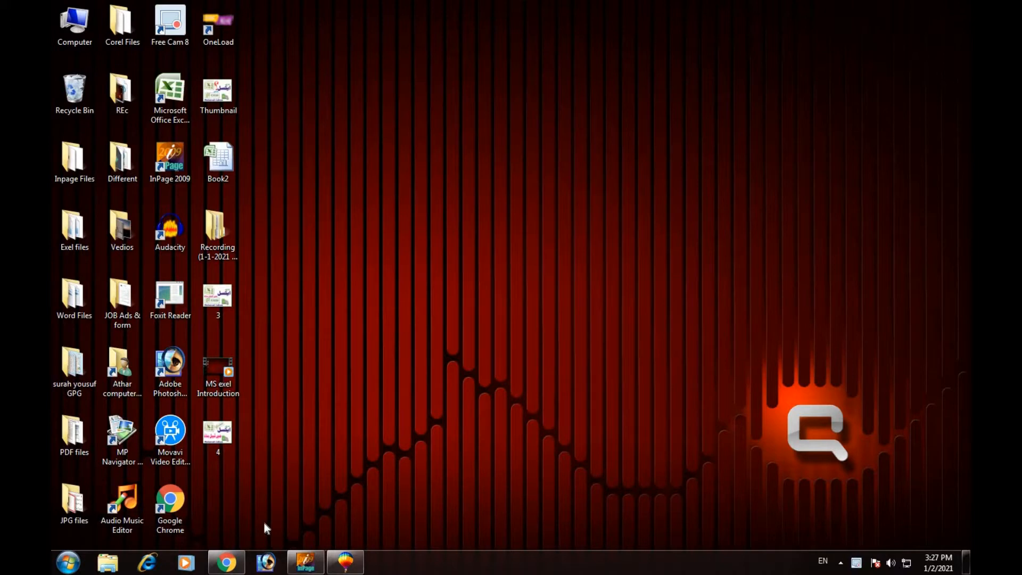
Open Microsoft Excel, maximize its window and dismiss the Document Recovery list
double_click(178, 85)
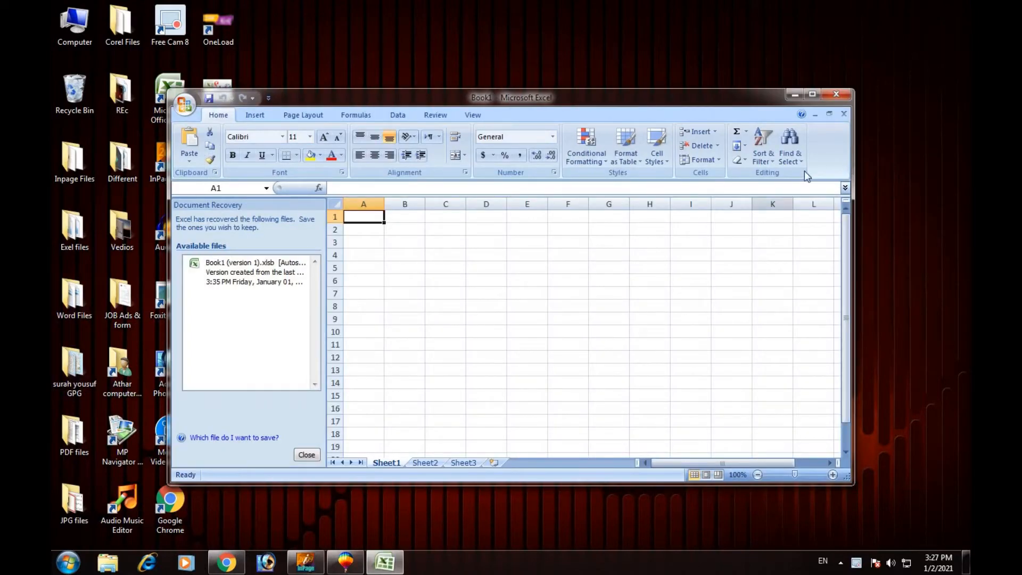
left_click(812, 95)
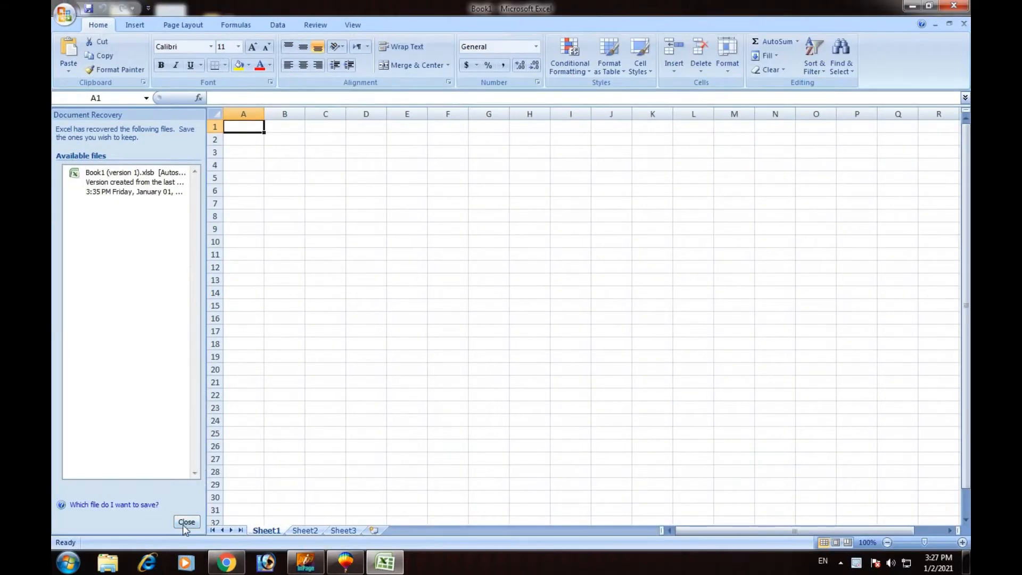
left_click(185, 522)
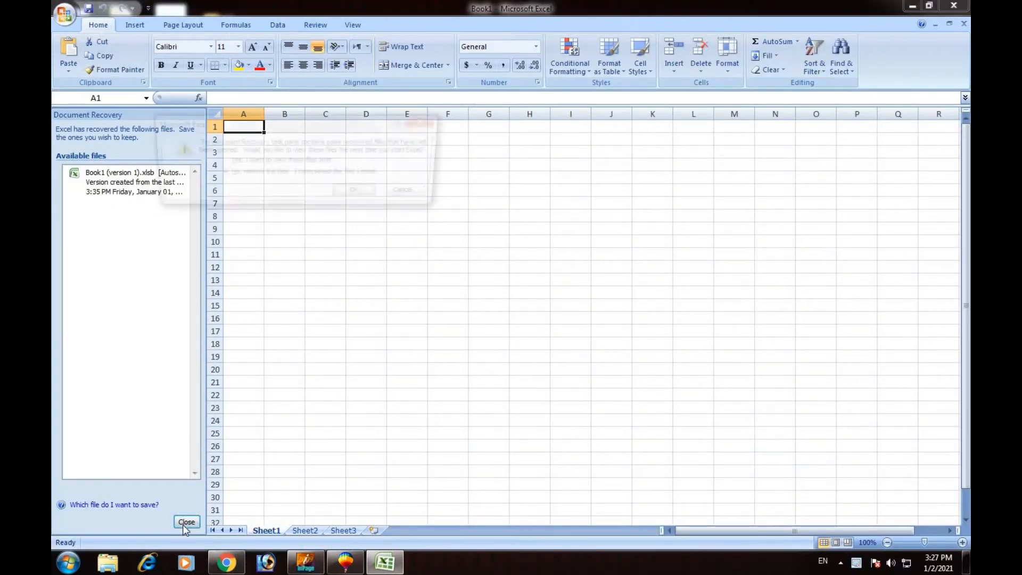
left_click(358, 195)
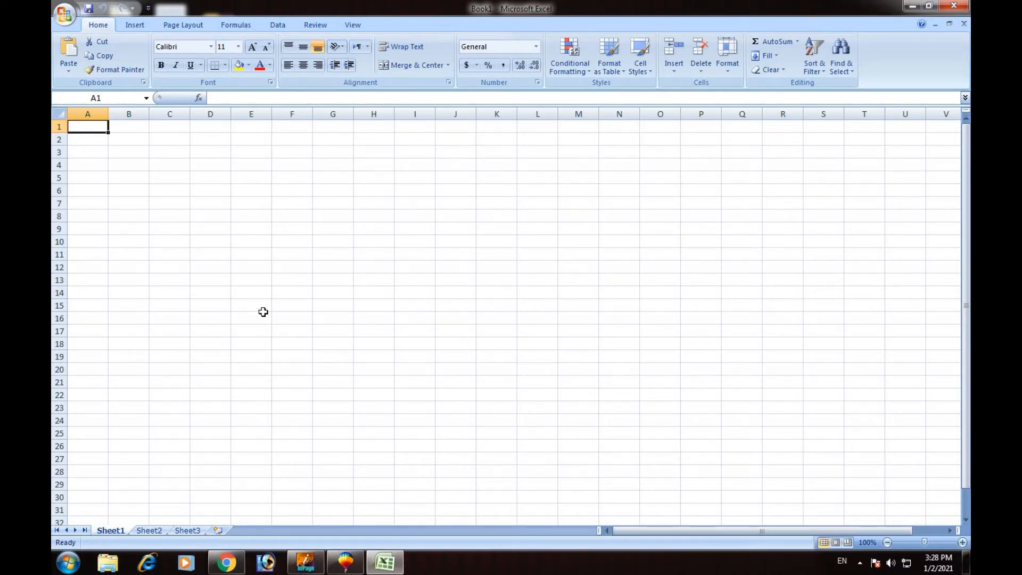
Apply All Borders to the cell range A1:J18 on Sheet1
left_click(289, 345)
left_click_drag(85, 125, 435, 346)
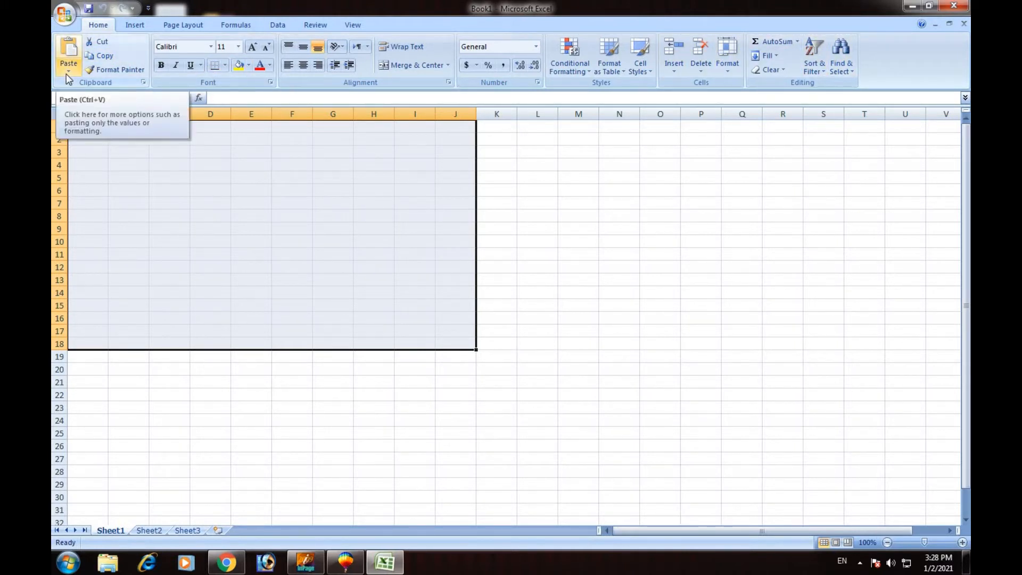
left_click(226, 66)
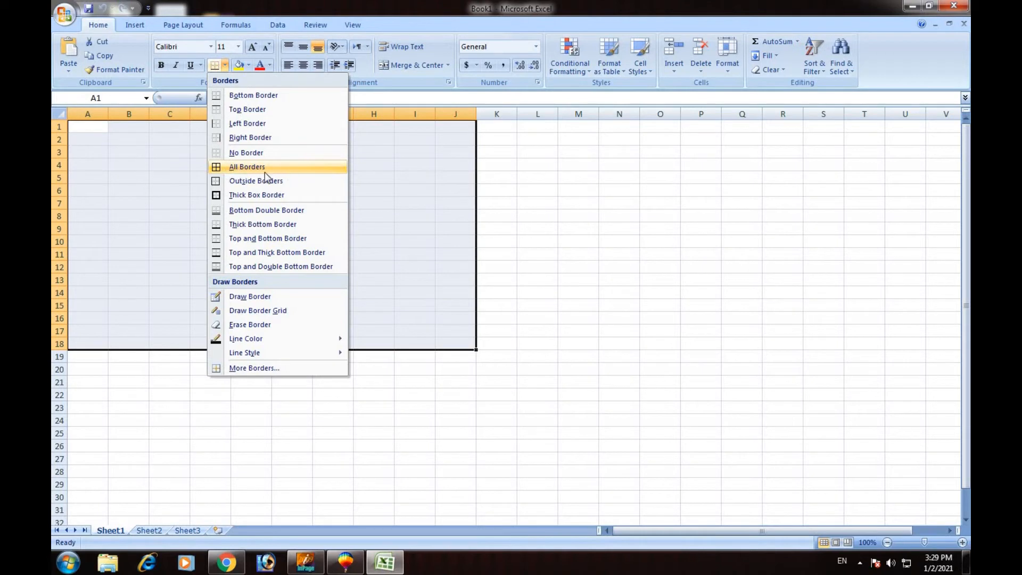
left_click(231, 168)
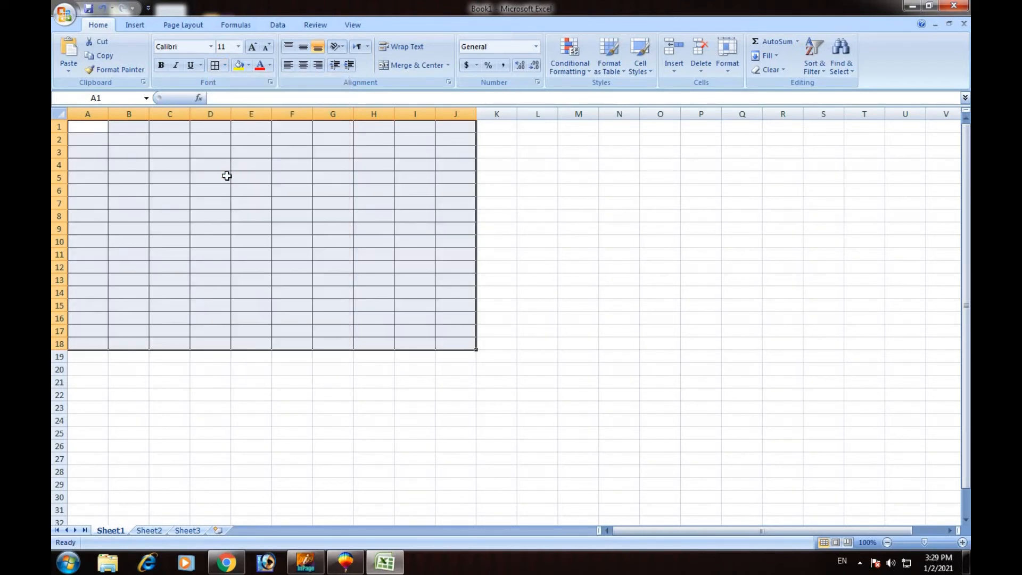
left_click(401, 406)
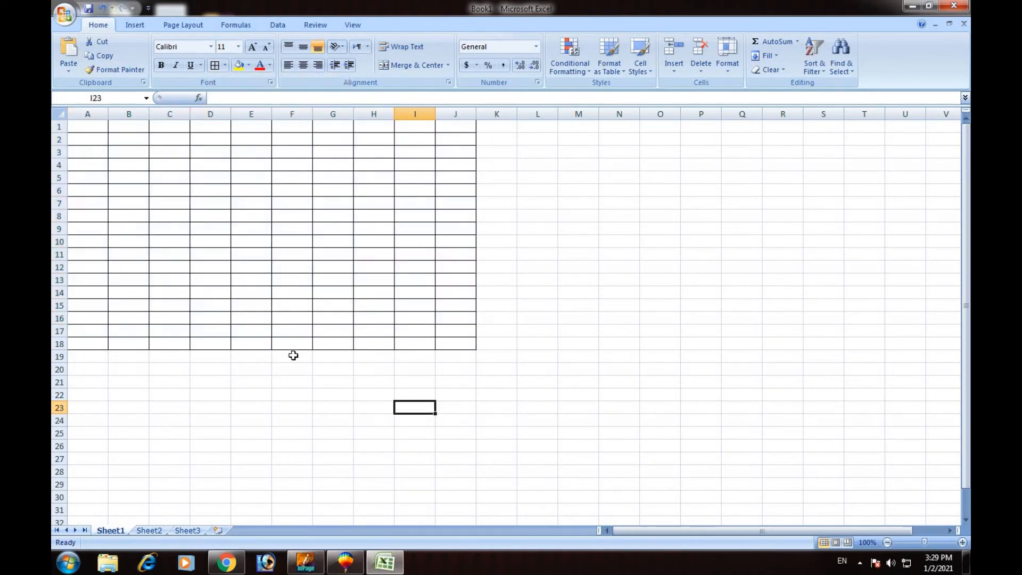
left_click_drag(79, 126, 90, 139)
left_click(135, 151)
left_click(86, 137)
left_click(80, 125)
left_click(185, 179)
left_click(262, 189)
left_click(281, 188)
left_click(83, 178)
left_click(100, 141)
left_click(130, 208)
Fill row 1 with a person's first name in A1, "photo" in B1, "state" in C1 and "vehoa" in D1
left_click(95, 127)
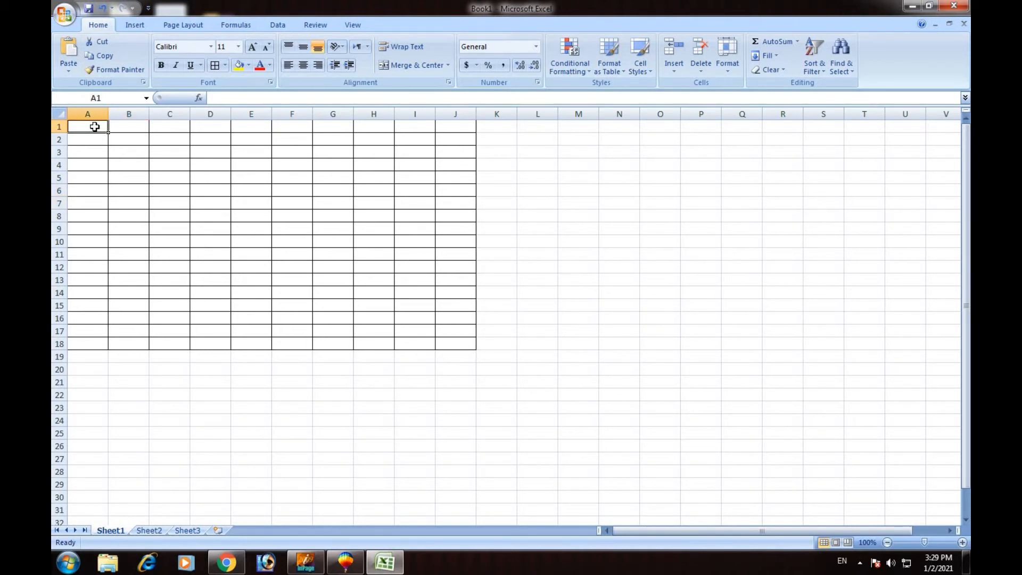
type("athar")
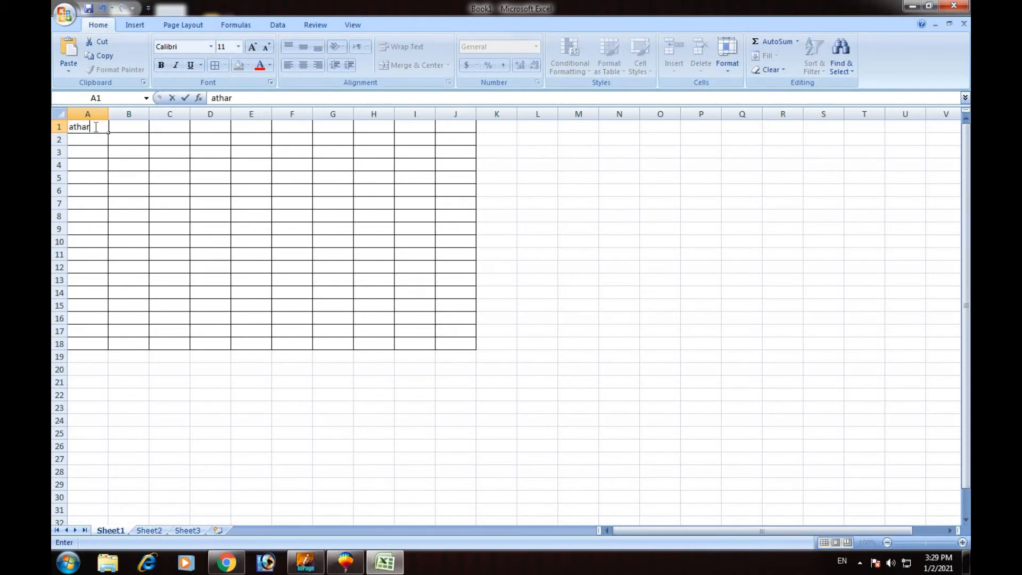
key("Tab")
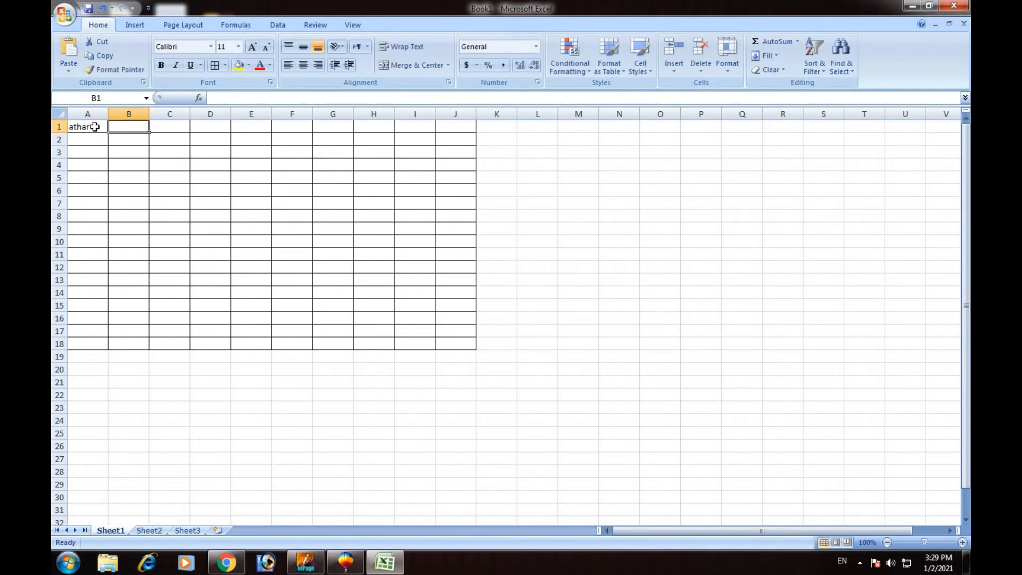
type("photo")
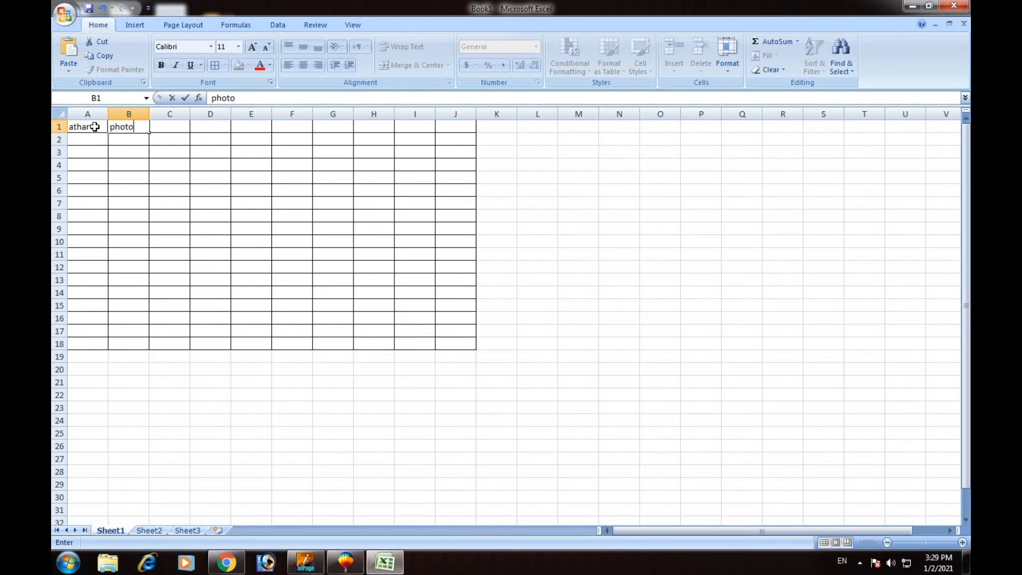
key("Tab")
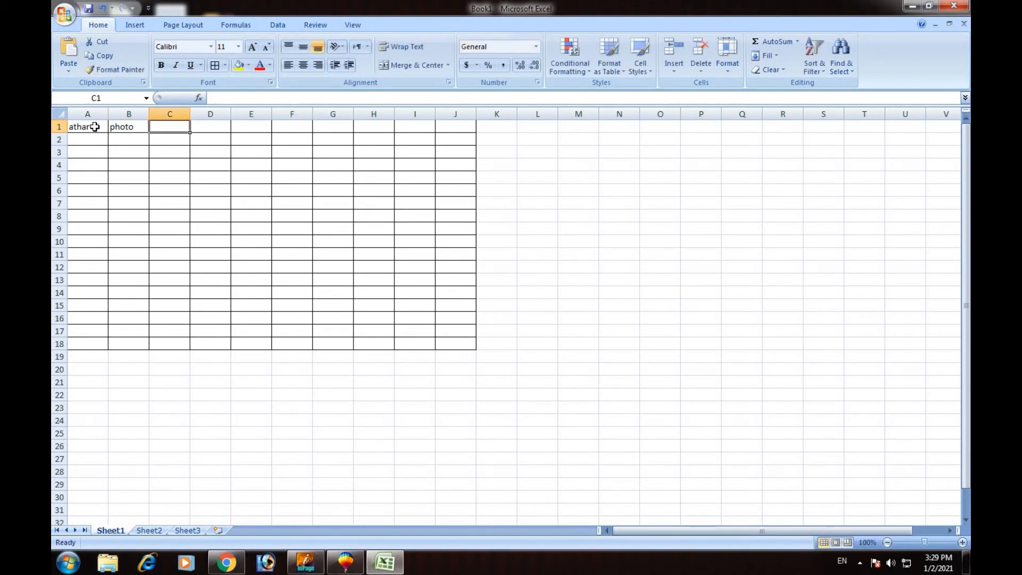
type("state")
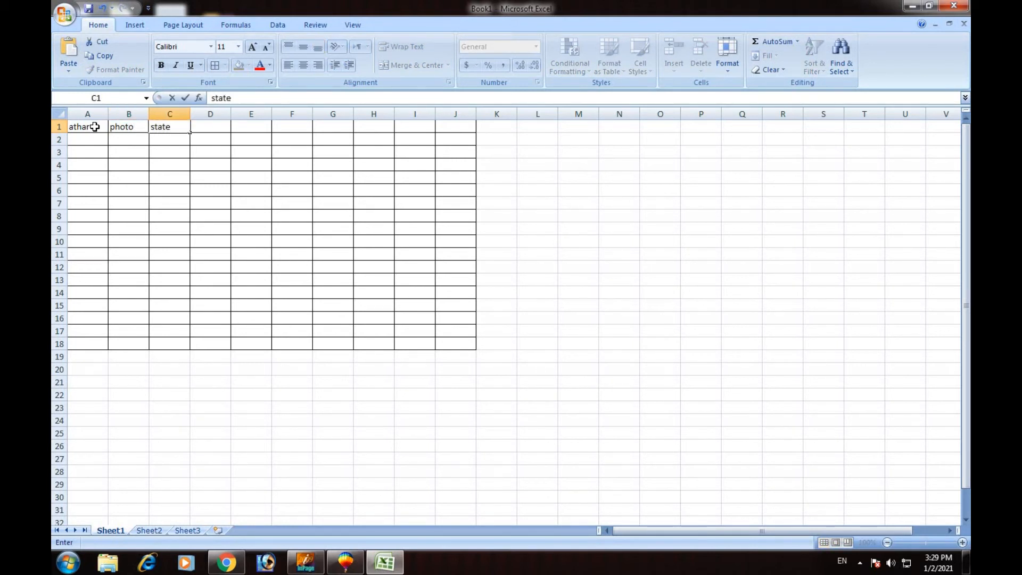
key("Tab")
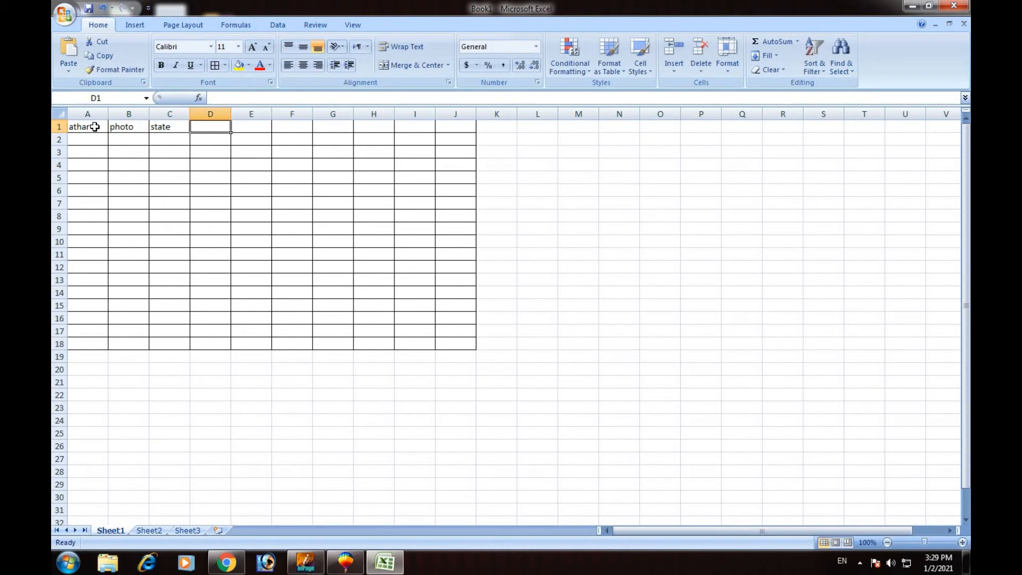
type("vehoa")
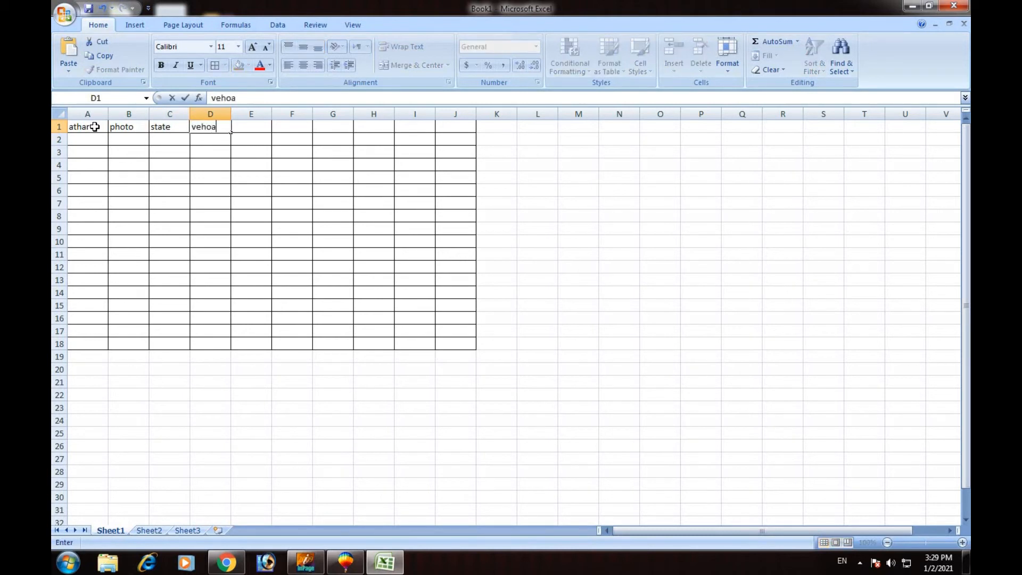
key("Tab")
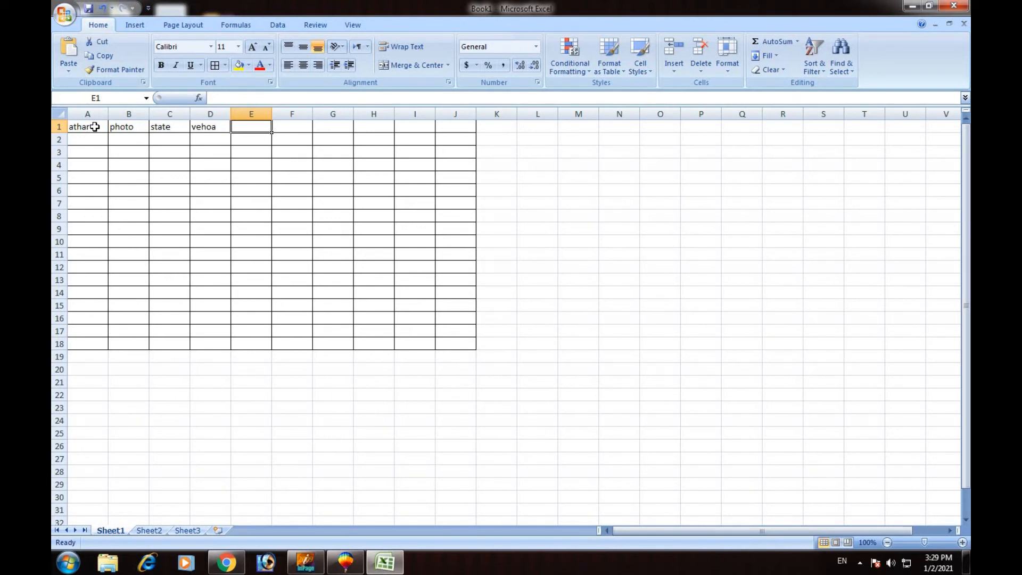
left_click(204, 206)
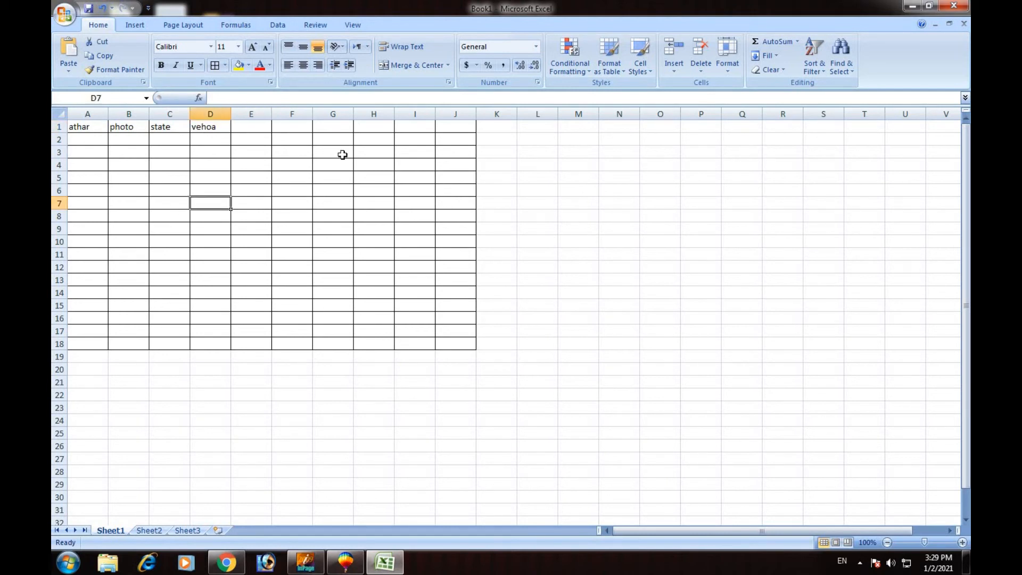
Enter the numbers 5, 6 and 8 in cells I2 to I4, and 10 in cell I6
left_click(418, 142)
type("5")
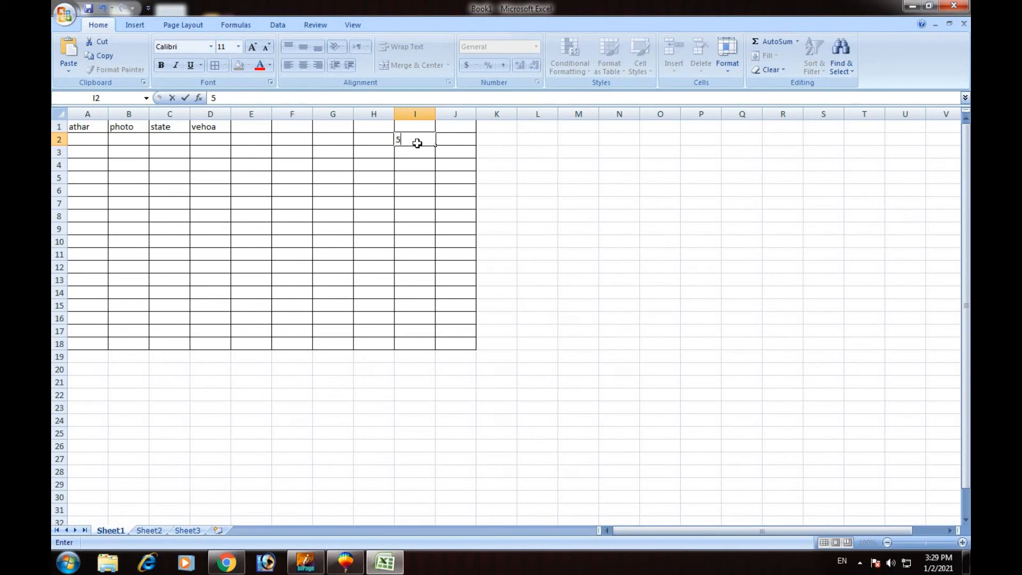
key("Return")
type("6")
key("Return")
type("8")
key("Return")
key("Return")
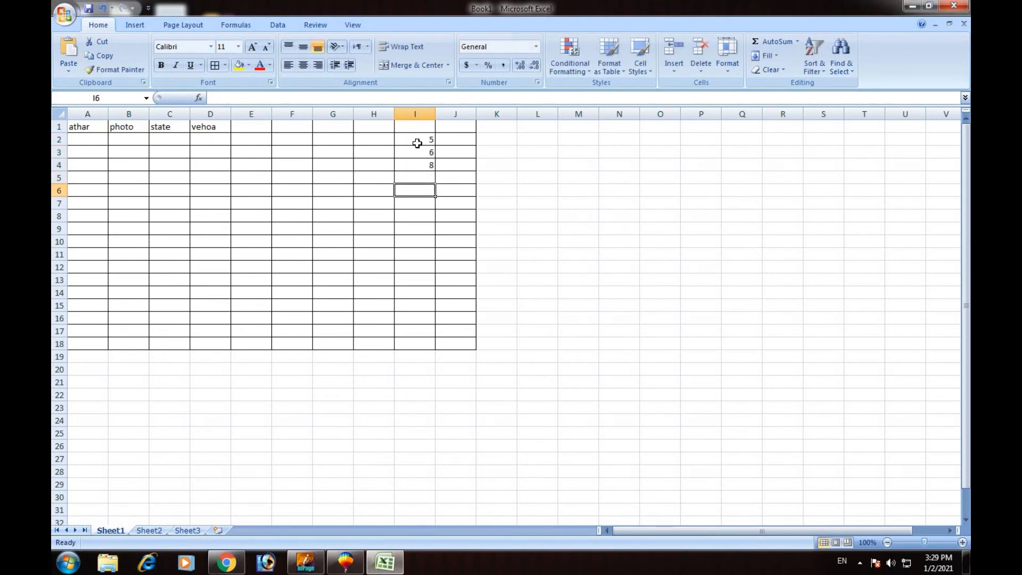
type("p")
key("BackSpace")
type("10")
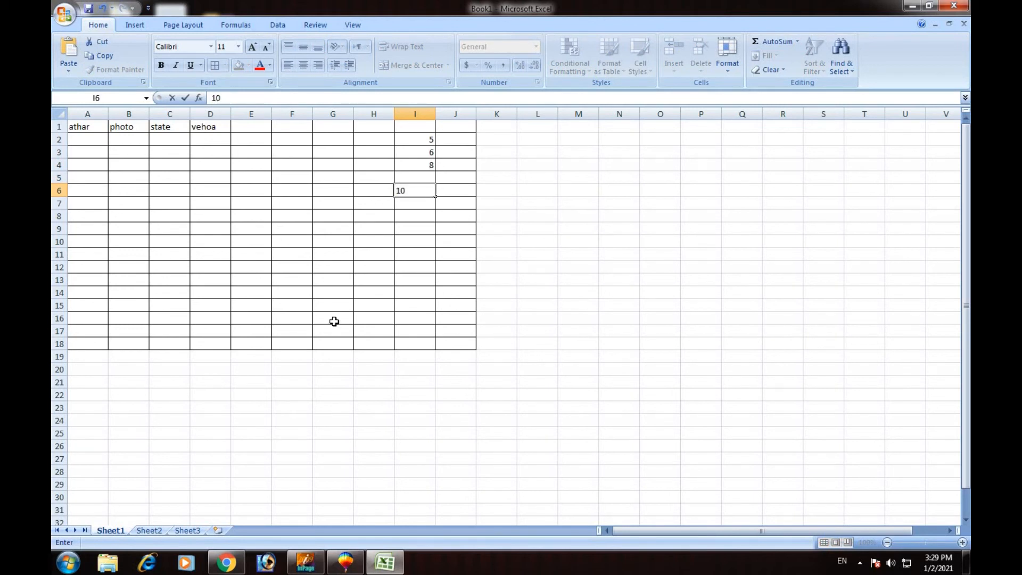
left_click(657, 344)
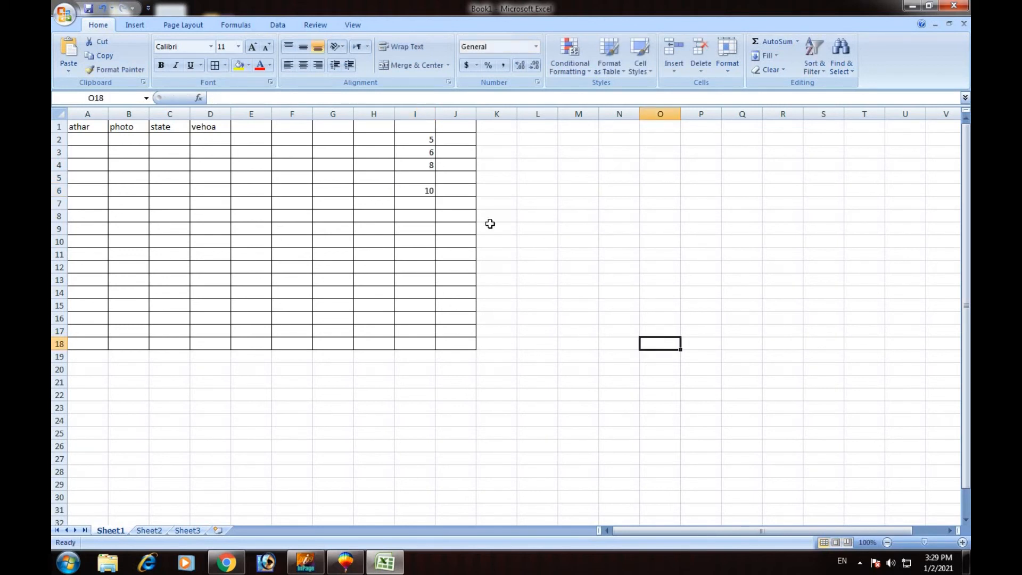
left_click_drag(367, 300, 202, 140)
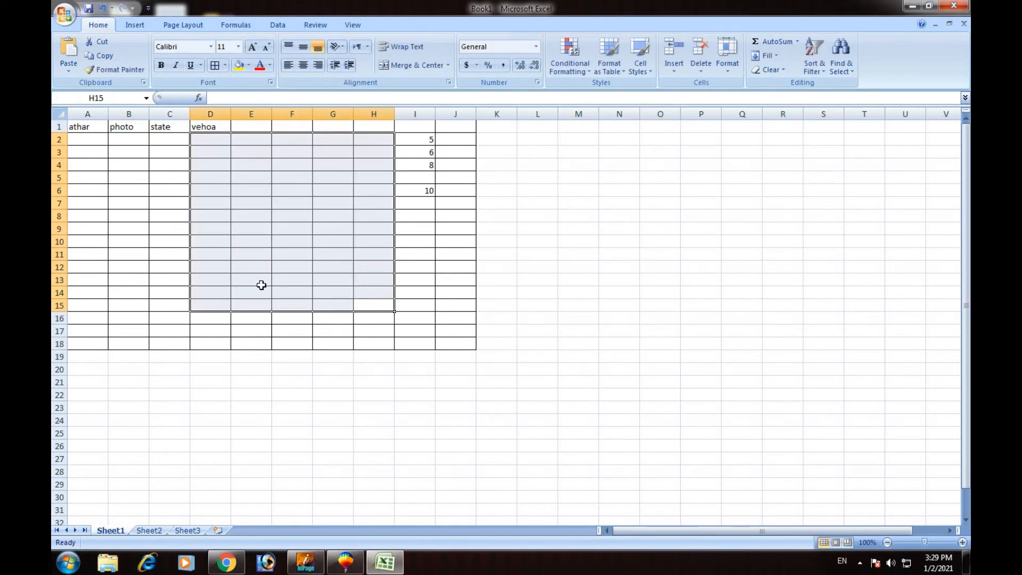
left_click(595, 238)
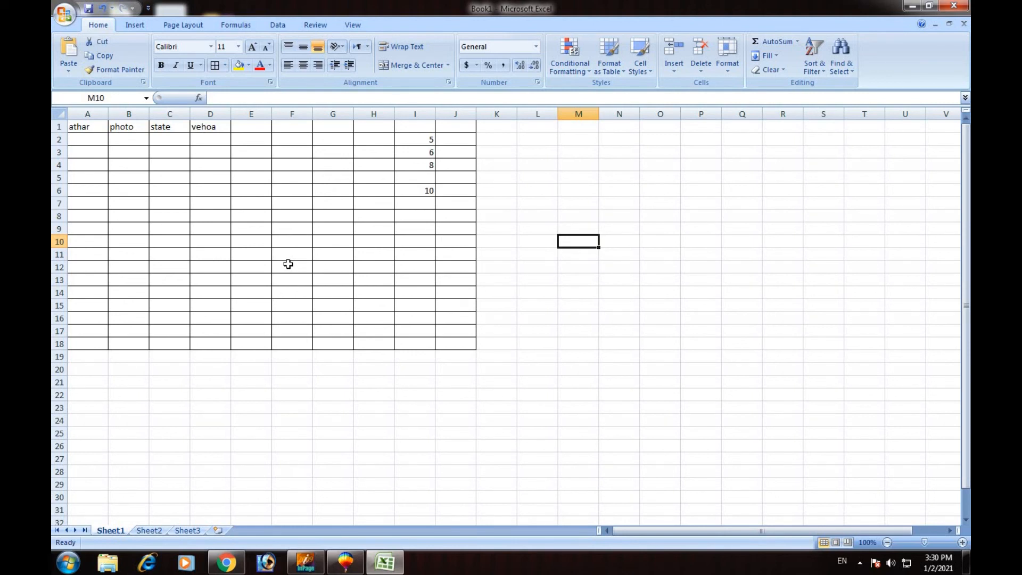
left_click(349, 113)
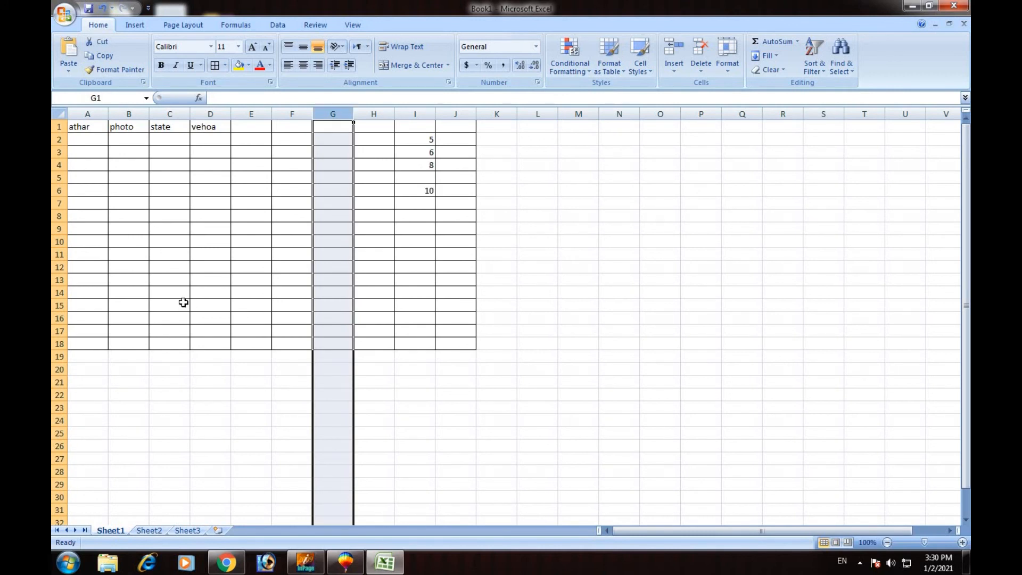
Extend the bordered table by one column by applying All Borders to cells K1:K18
left_click_drag(499, 128, 499, 344)
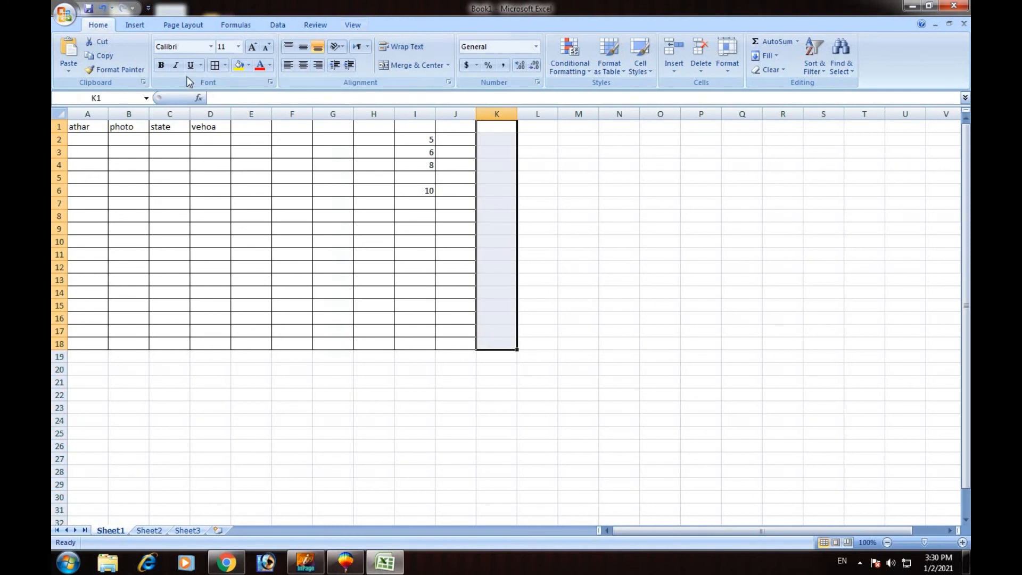
left_click(215, 66)
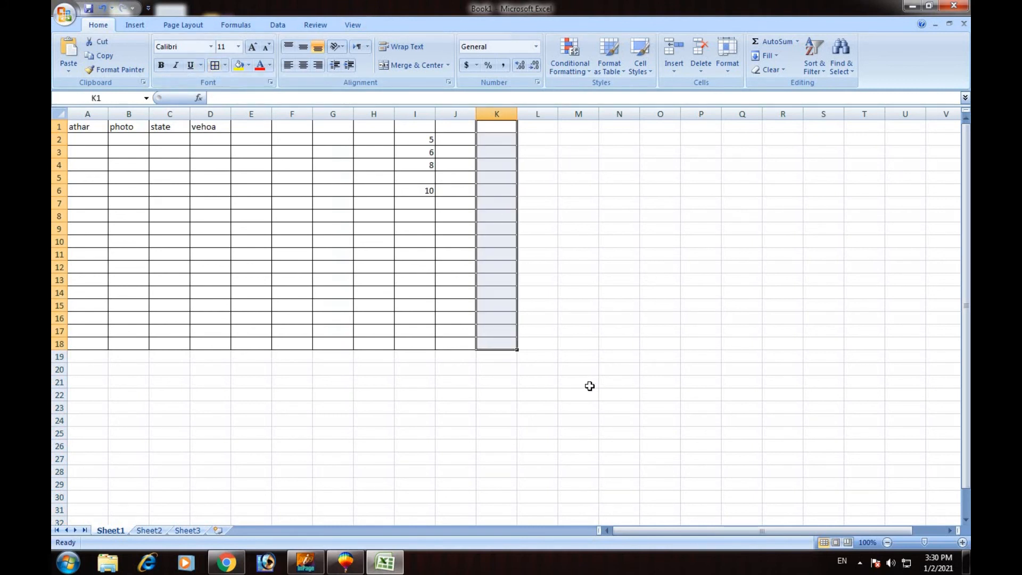